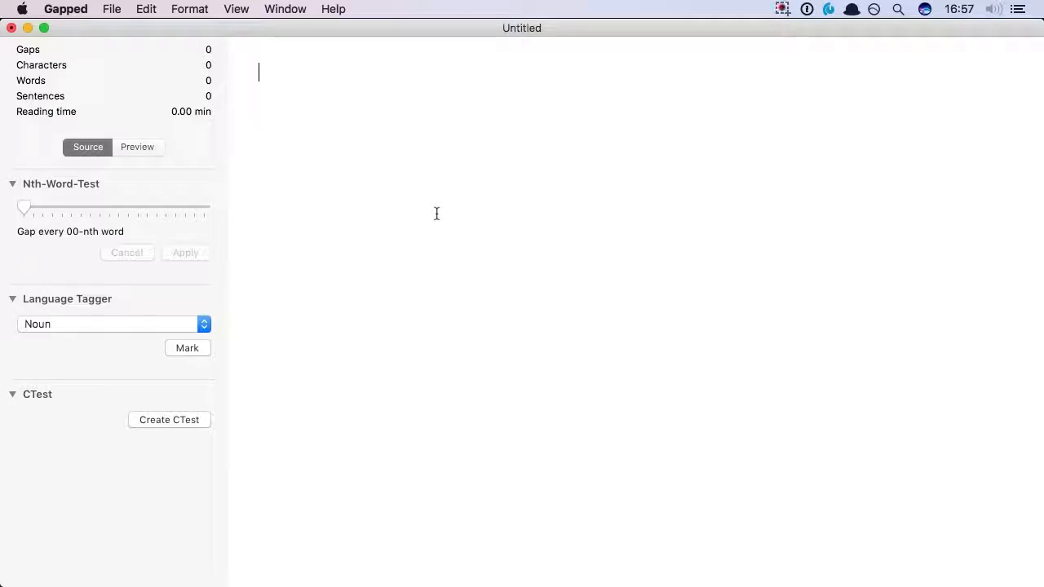
Step: Insert the article on UK-built cars and turn "cars" and "proportion" in the first paragraph into gaps
{"action": "type", "text": "More than four out of five UK-built cars were shipped abroad last month, the highest proportion this year, with most going to other European countries.  An independent forecast on how many cars will be built this year has been revised down from about 1.8m to 1.73m, said the SMMT.  Mike Hawes, the SMMT’s chief executive, said: \"It’s encouraging to see positive growth in exports this month and a slight increase in overall output.  \"Production for British consumers, however, has continued to fall as domestic demand for new cars decreased for the ninth month this year amid continued uncertainty over both Brexit and the government’s air quality plans.  \"It’s important that confidence is restored to the new car market, as sales of the latest cleaner, greener cars not only address air quality concerns but speed up activity on factory lines across the UK. The latest independent UK forecast report is worrying news for the sector, predicting annual output which is, at best, static compared with last year."}
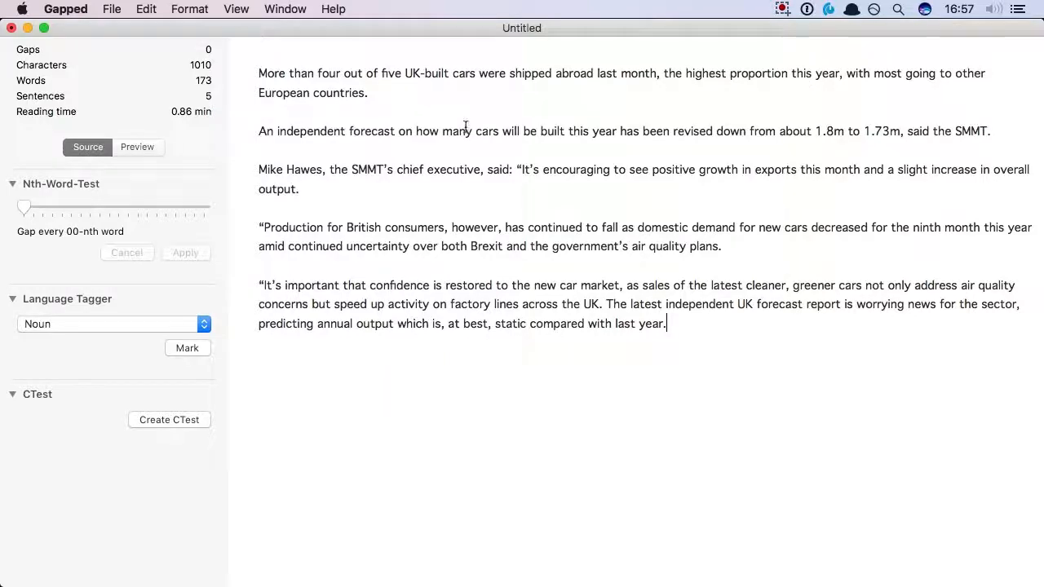
{"action": "right_click", "coordinate": [462, 75]}
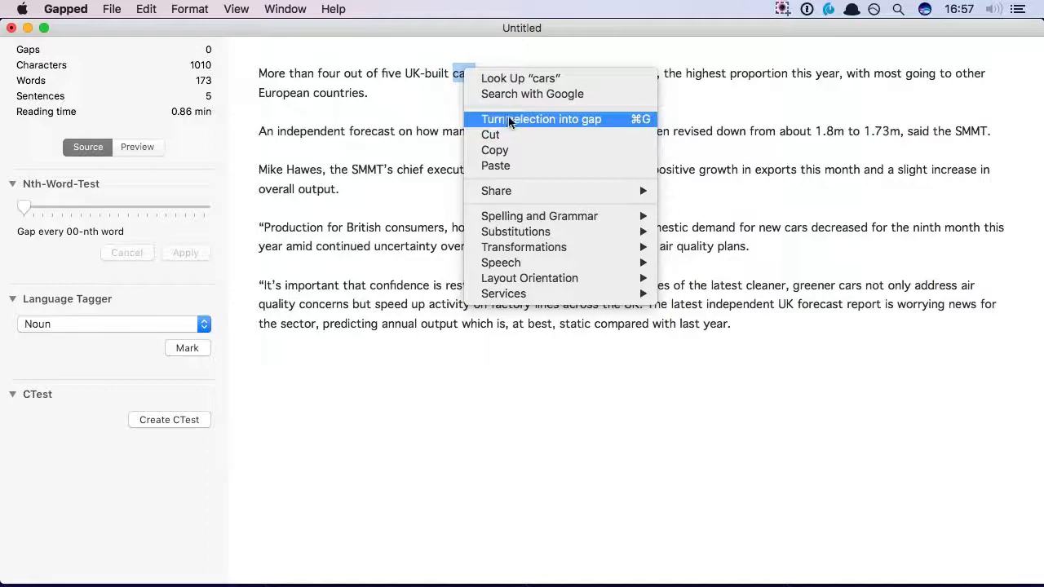
{"action": "left_click", "coordinate": [535, 122]}
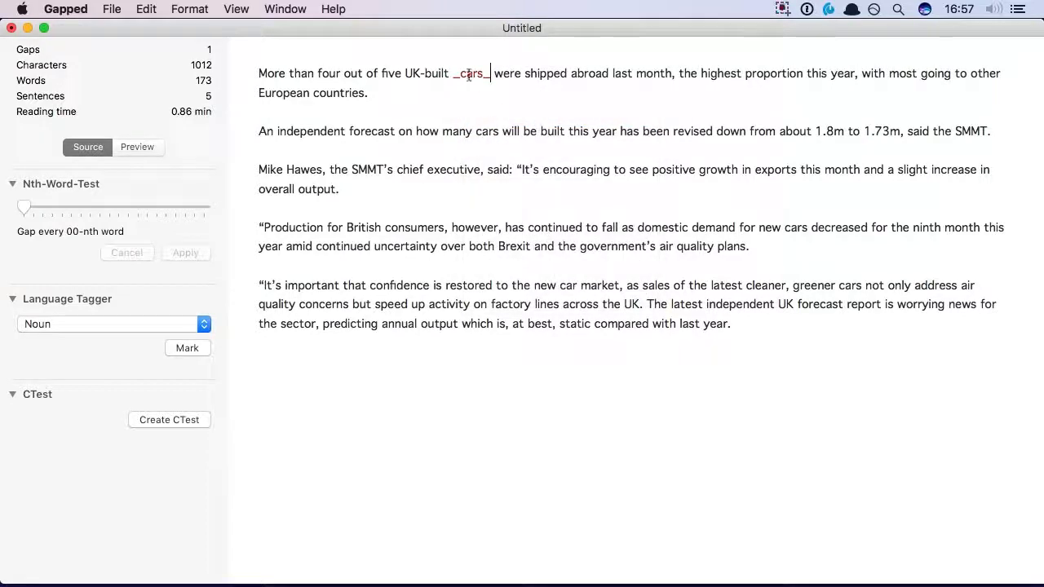
{"action": "right_click", "coordinate": [765, 75]}
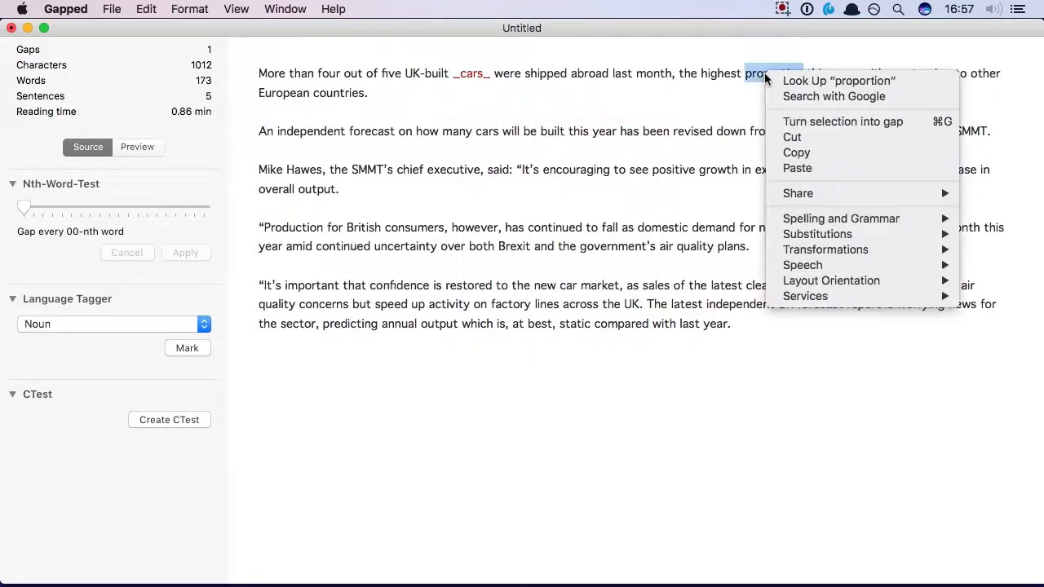
{"action": "left_click", "coordinate": [810, 122]}
Step: Turn the words "forecast" and "year" in the second paragraph into gaps
{"action": "left_click", "coordinate": [458, 132]}
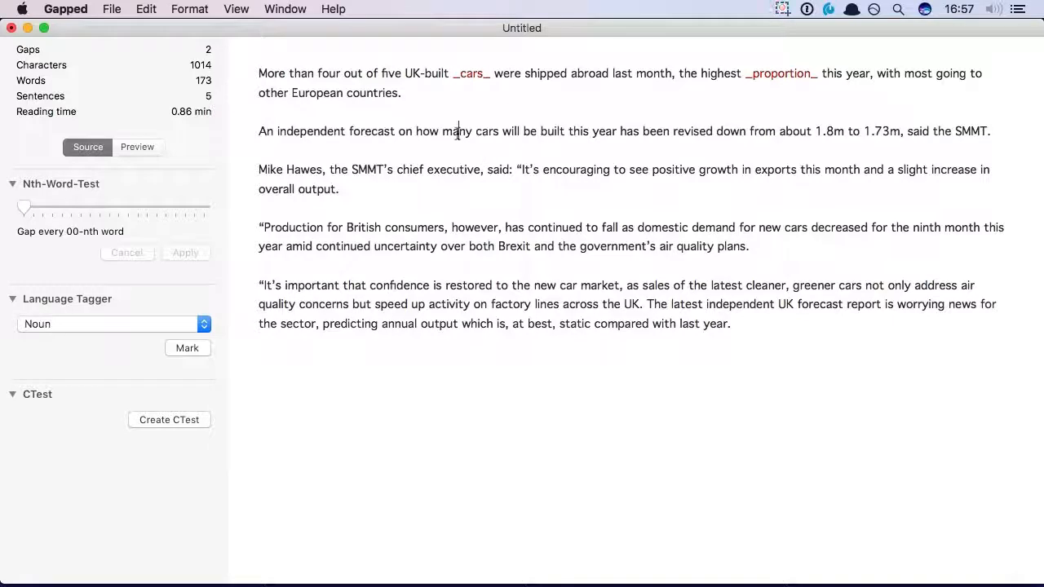
{"action": "right_click", "coordinate": [365, 131]}
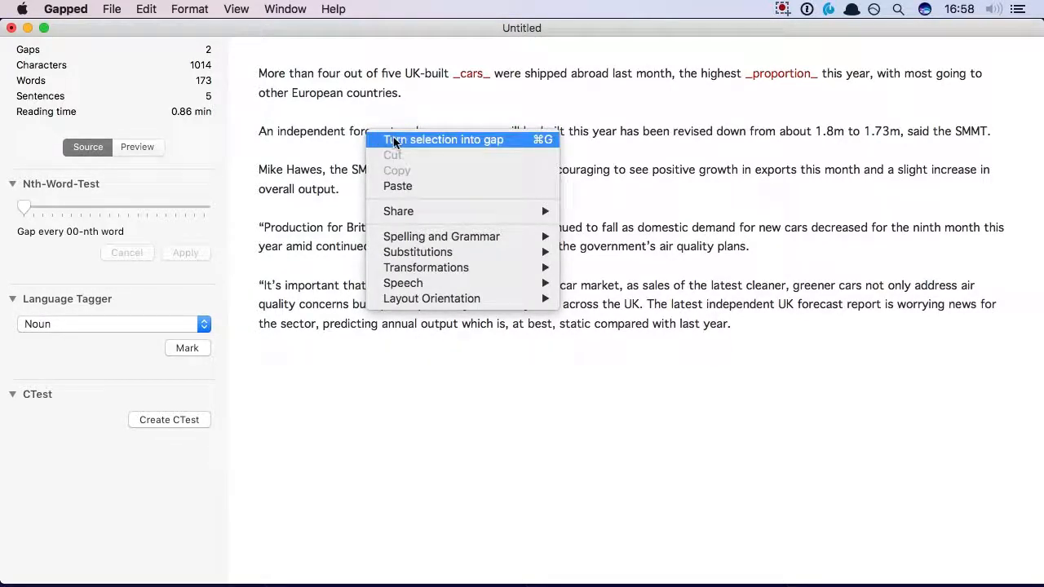
{"action": "left_click", "coordinate": [420, 139]}
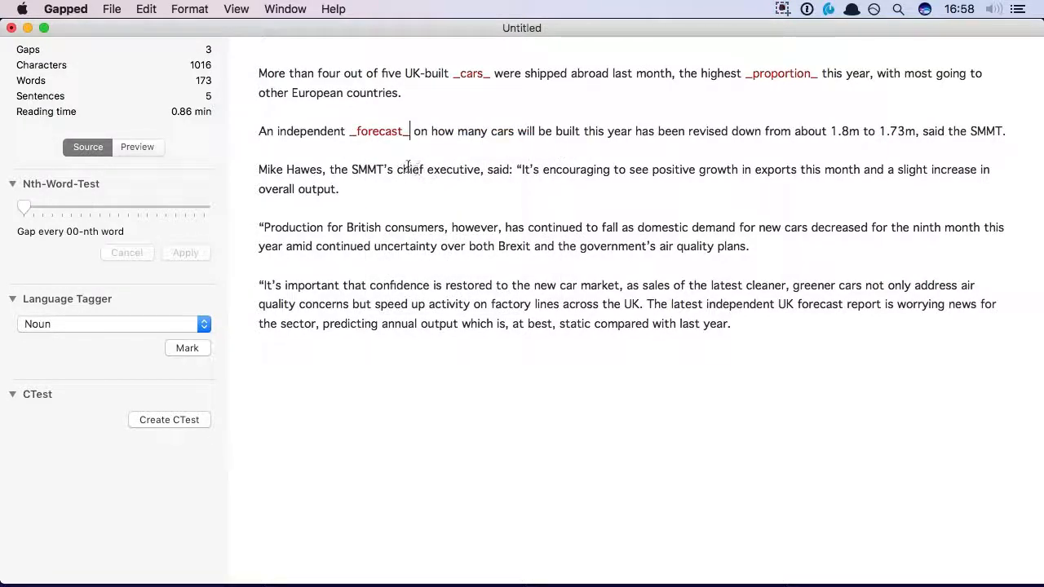
{"action": "double_click", "coordinate": [618, 131]}
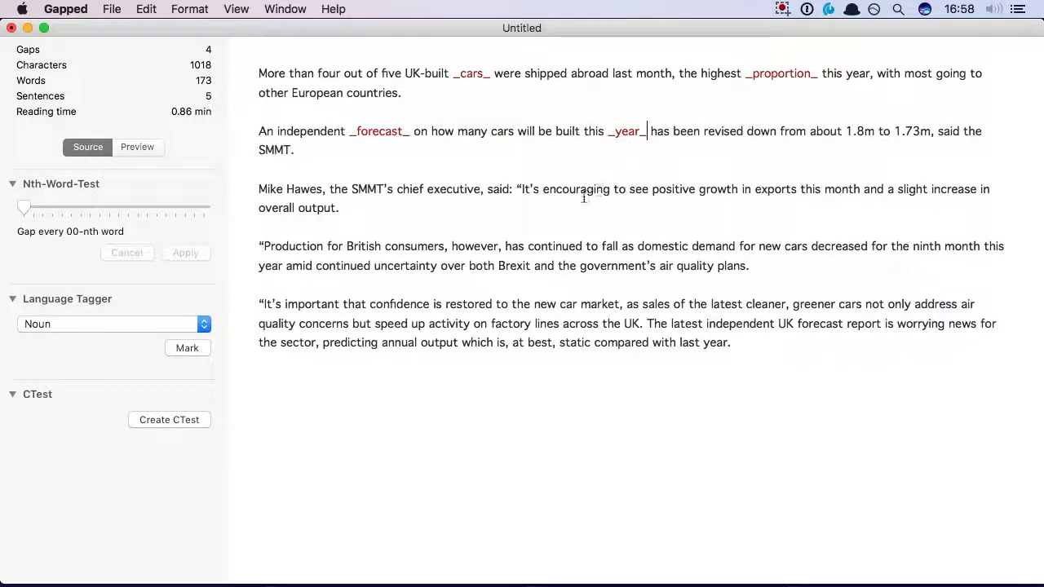
Step: Turn "chief executive" in the third paragraph and the "ever" part of "however" in the fourth into gaps
{"action": "left_click_drag", "start_coordinate": [398, 193], "coordinate": [480, 184]}
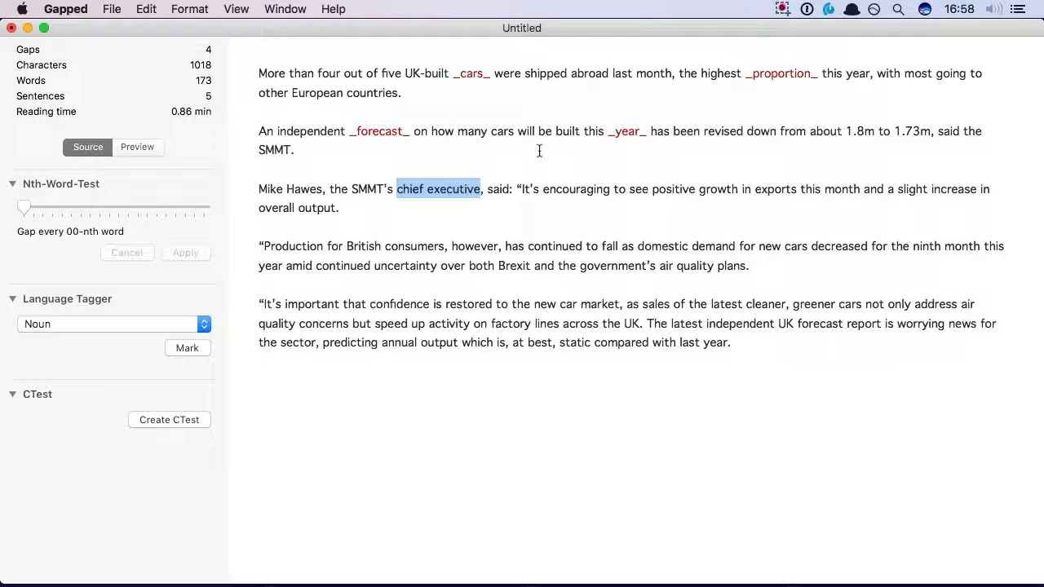
{"action": "key", "text": "super+g"}
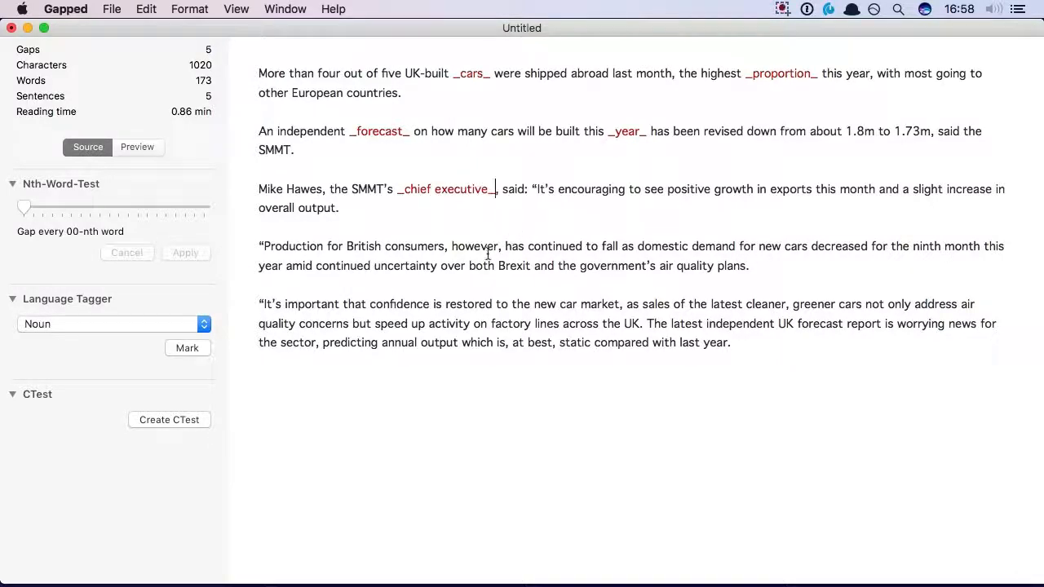
{"action": "left_click_drag", "start_coordinate": [474, 246], "coordinate": [494, 246]}
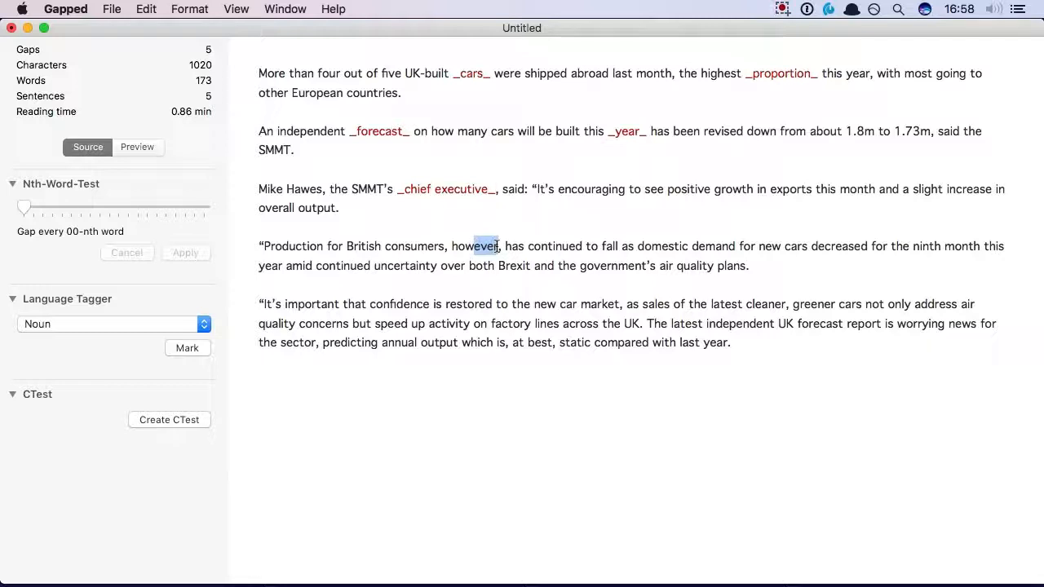
{"action": "right_click", "coordinate": [487, 246]}
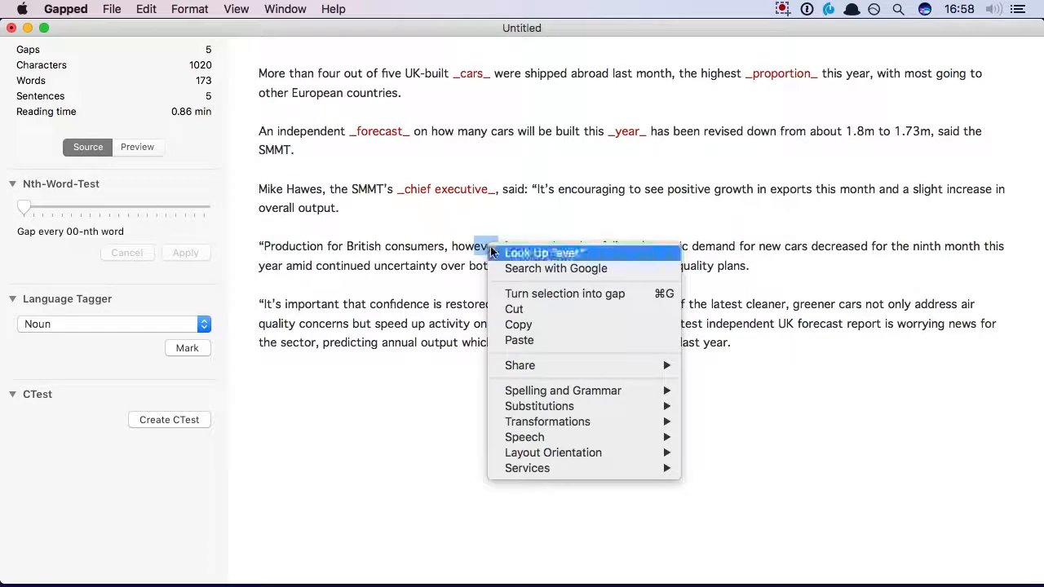
{"action": "left_click", "coordinate": [521, 292]}
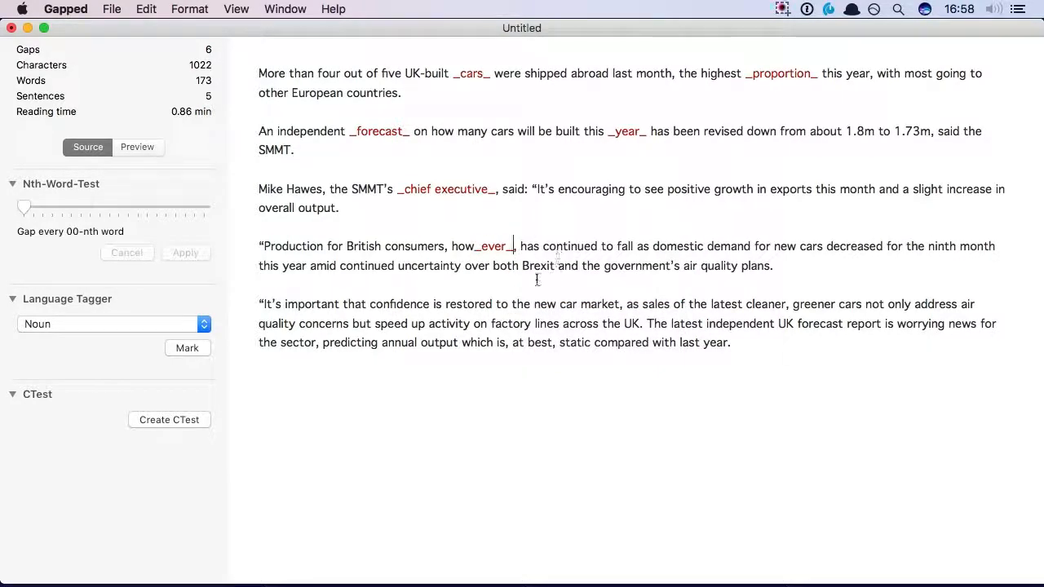
Step: Turn "uncertainty" in the fourth paragraph and "confidence" in the last paragraph into gaps
{"action": "left_click", "coordinate": [421, 268]}
{"action": "key", "text": "super+g"}
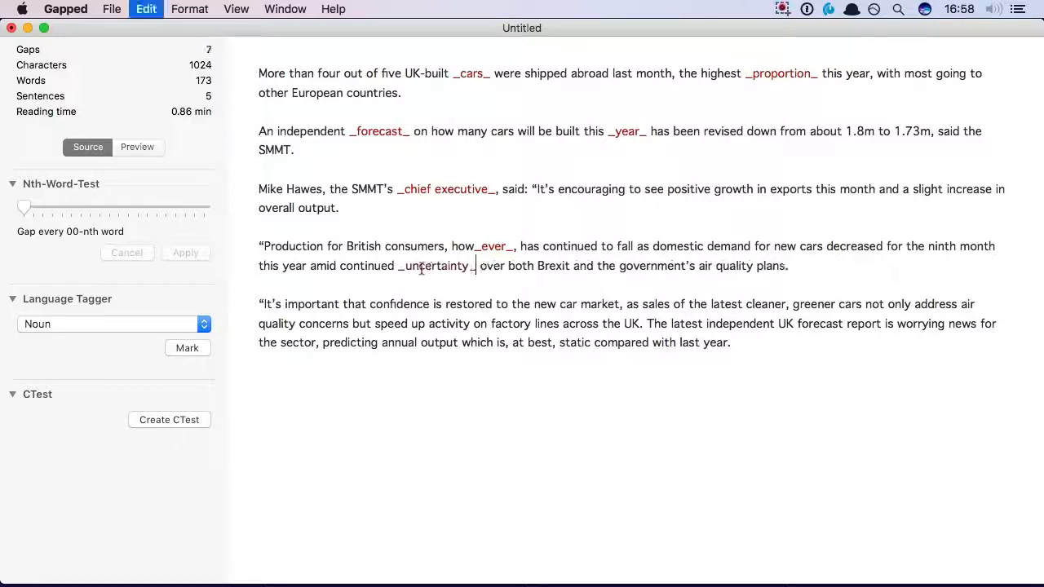
{"action": "left_click", "coordinate": [397, 307]}
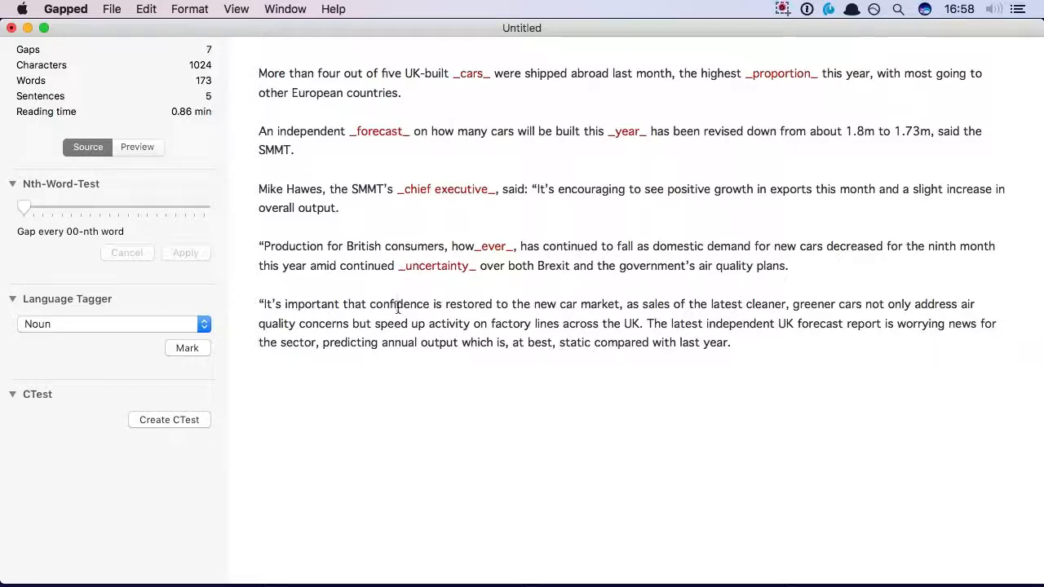
{"action": "key", "text": "super+g"}
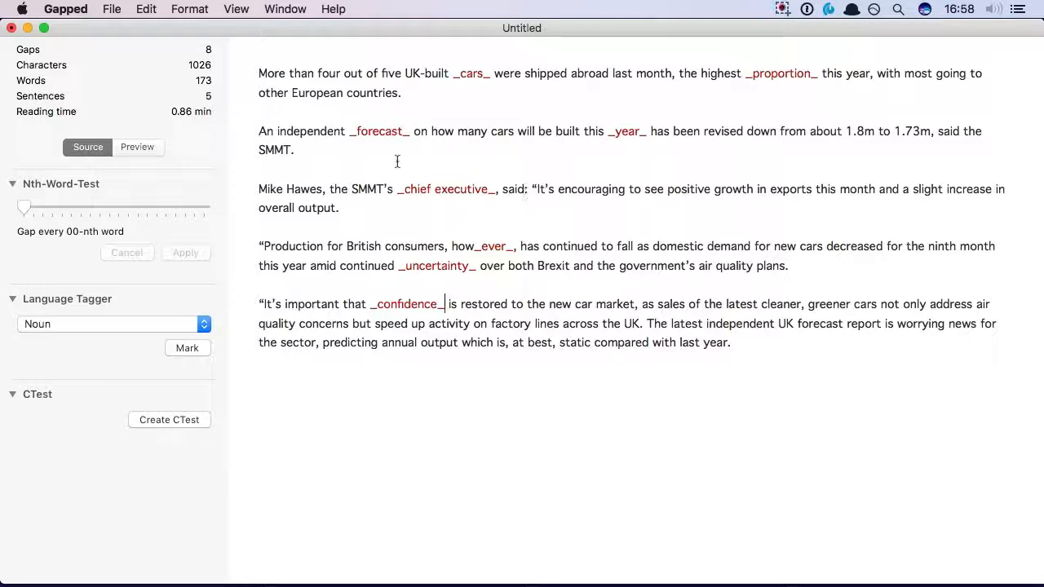
Step: Preview the gap-fill exercise and copy its entire text, including the key
{"action": "left_click", "coordinate": [135, 148]}
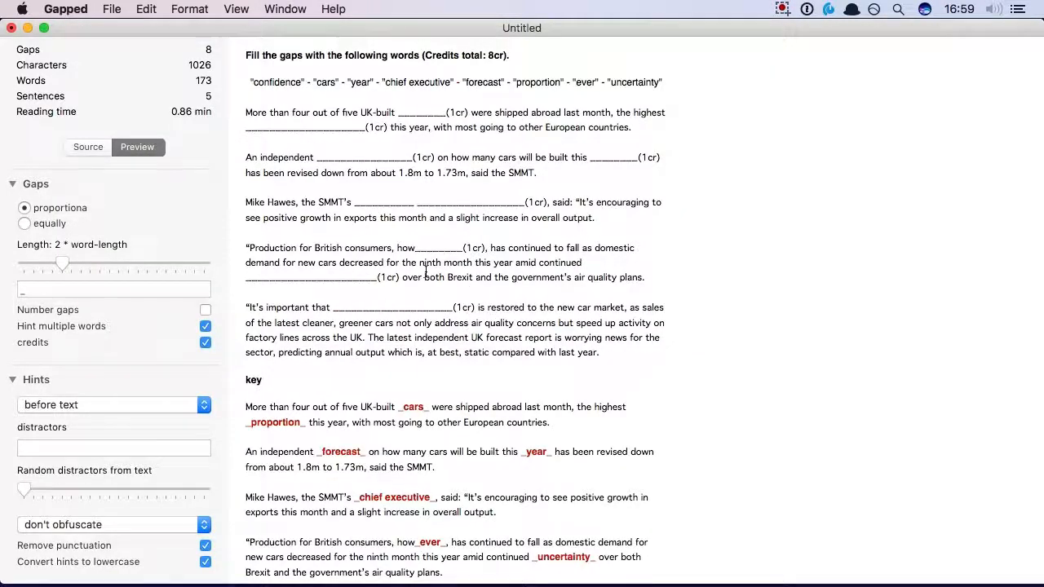
{"action": "right_click", "coordinate": [278, 111]}
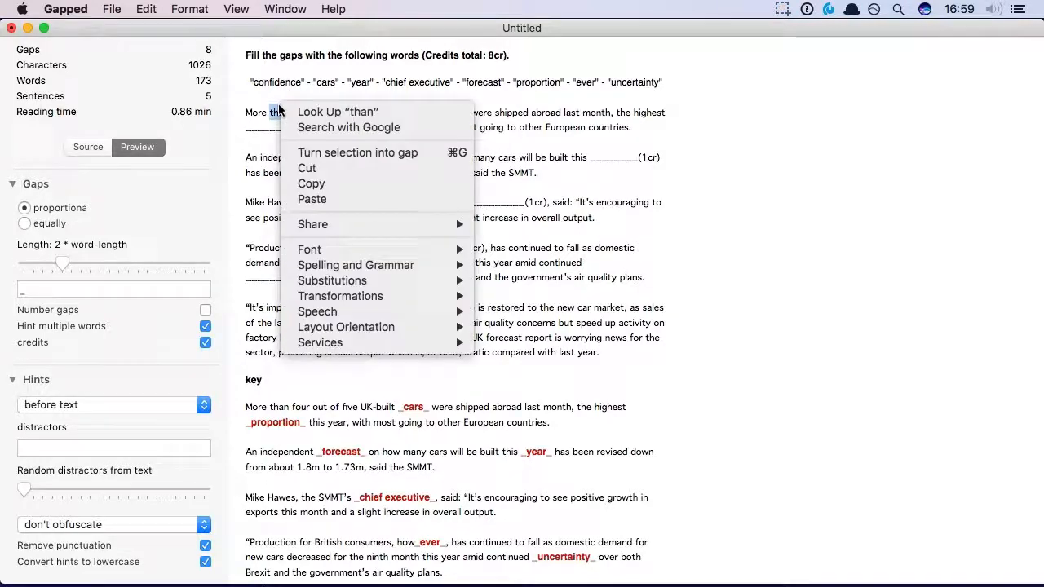
{"action": "left_click", "coordinate": [261, 106]}
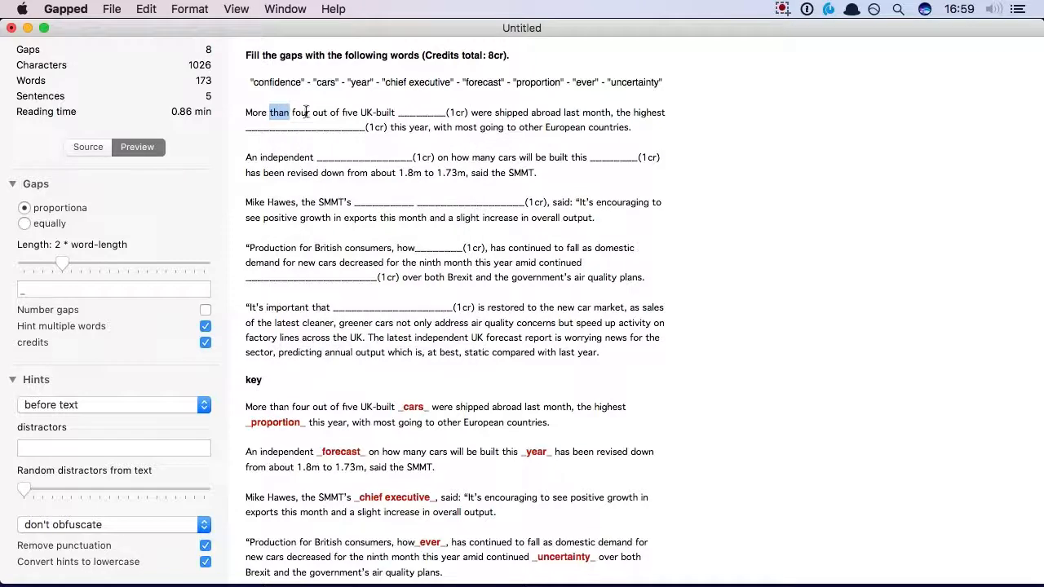
{"action": "left_click", "coordinate": [141, 8]}
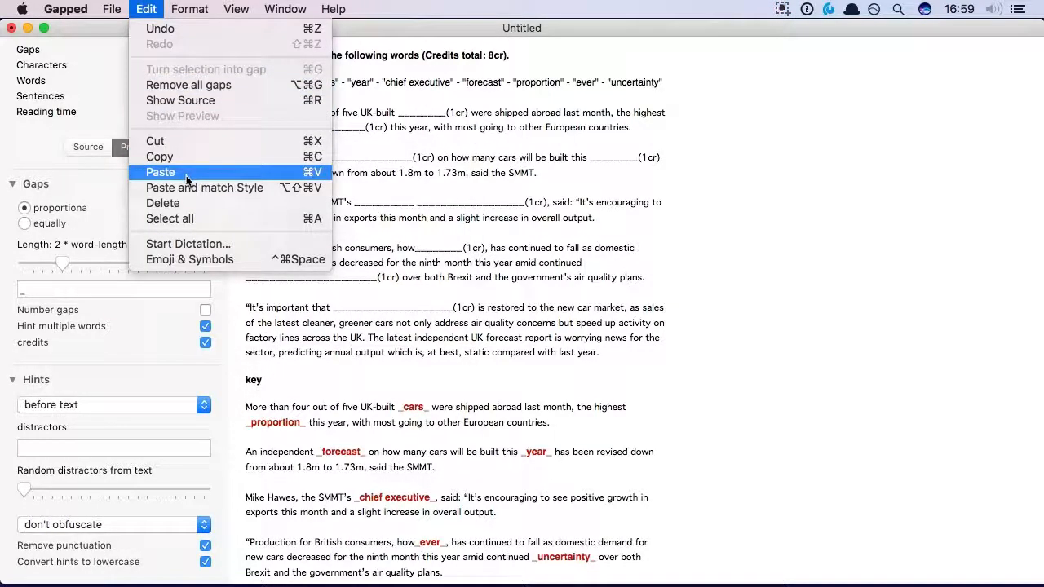
{"action": "left_click", "coordinate": [201, 219]}
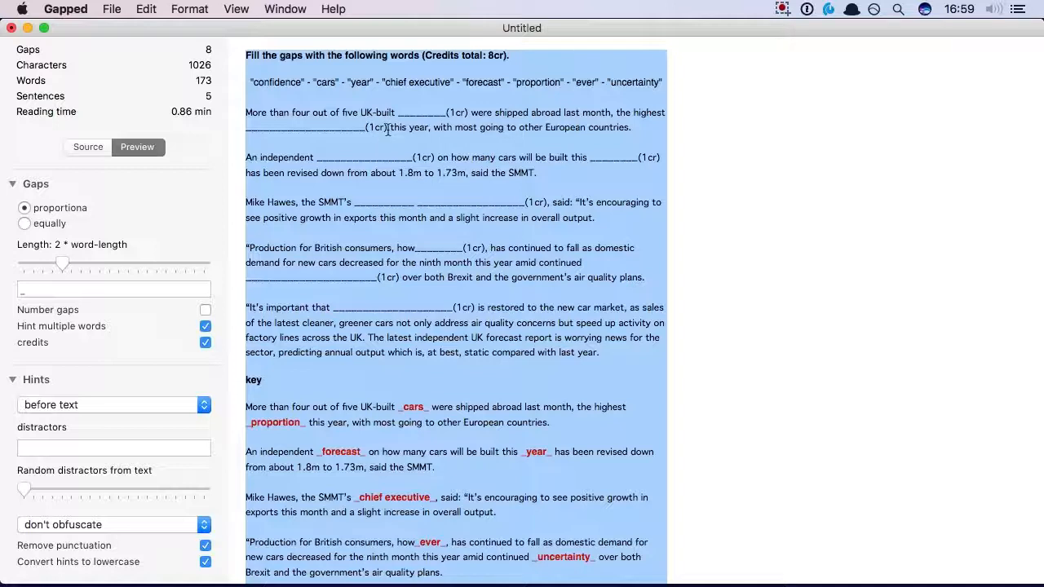
{"action": "left_click", "coordinate": [146, 9]}
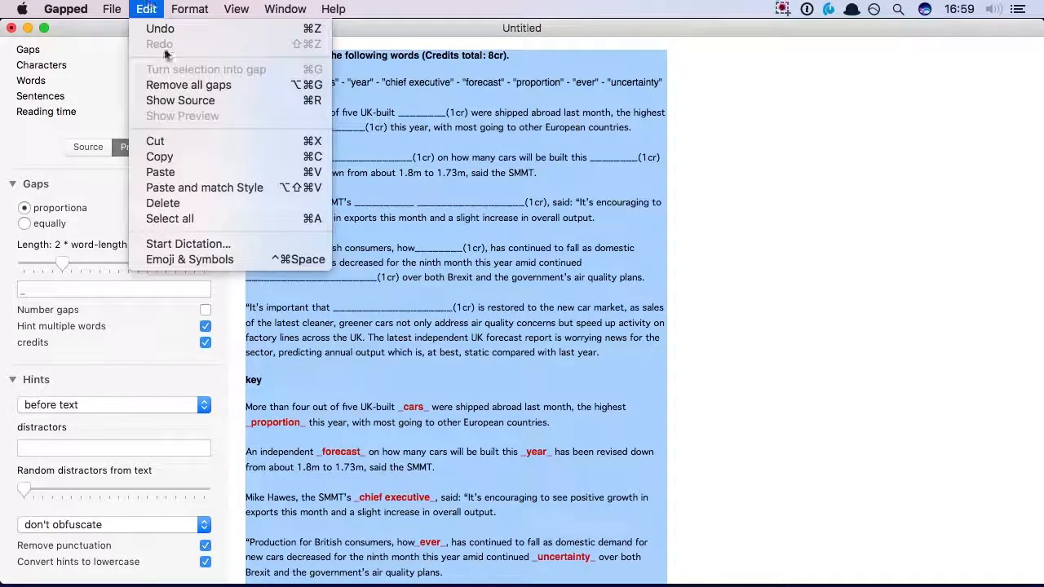
{"action": "left_click", "coordinate": [167, 157]}
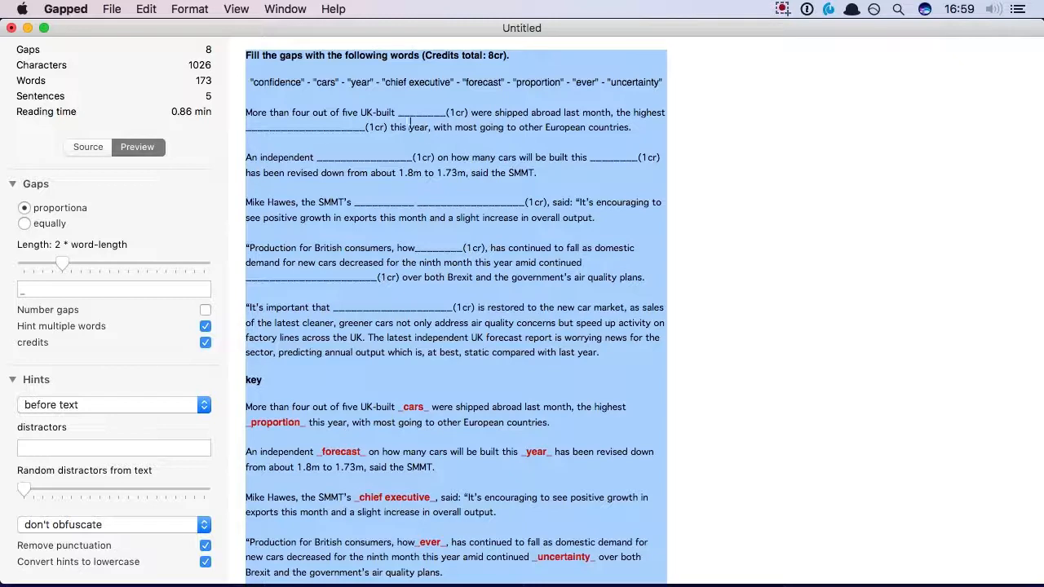
Step: Make all gaps equally long with a length of 16 and turn off hinting of multiple words
{"action": "left_click", "coordinate": [24, 225]}
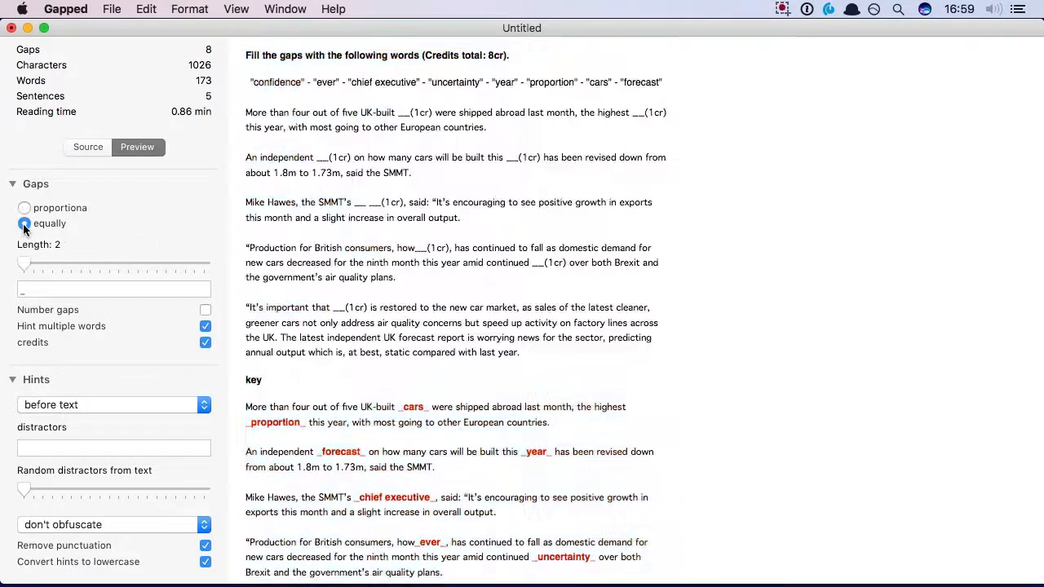
{"action": "left_click_drag", "start_coordinate": [26, 266], "coordinate": [90, 259]}
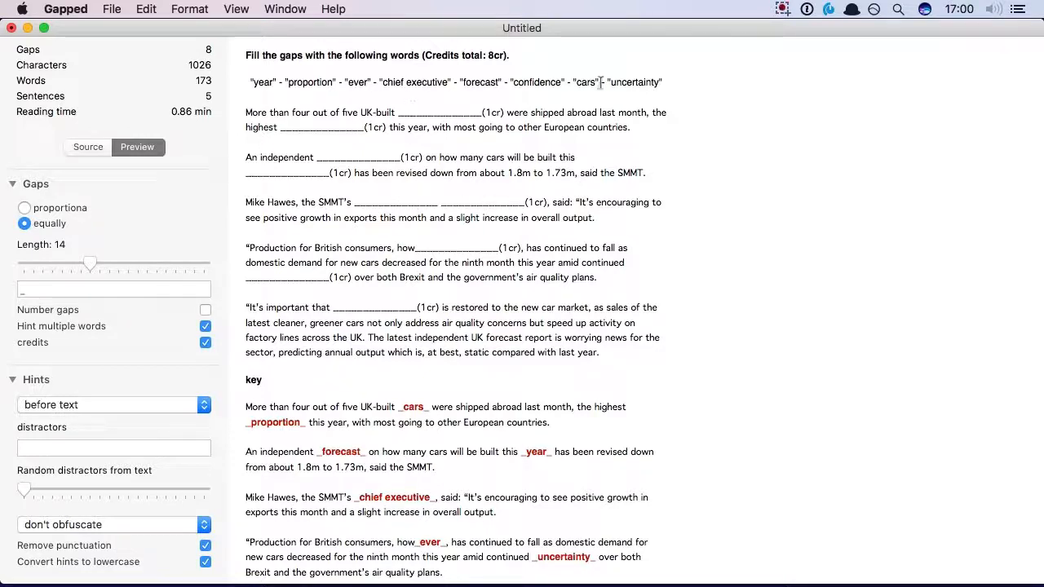
{"action": "left_click", "coordinate": [205, 327]}
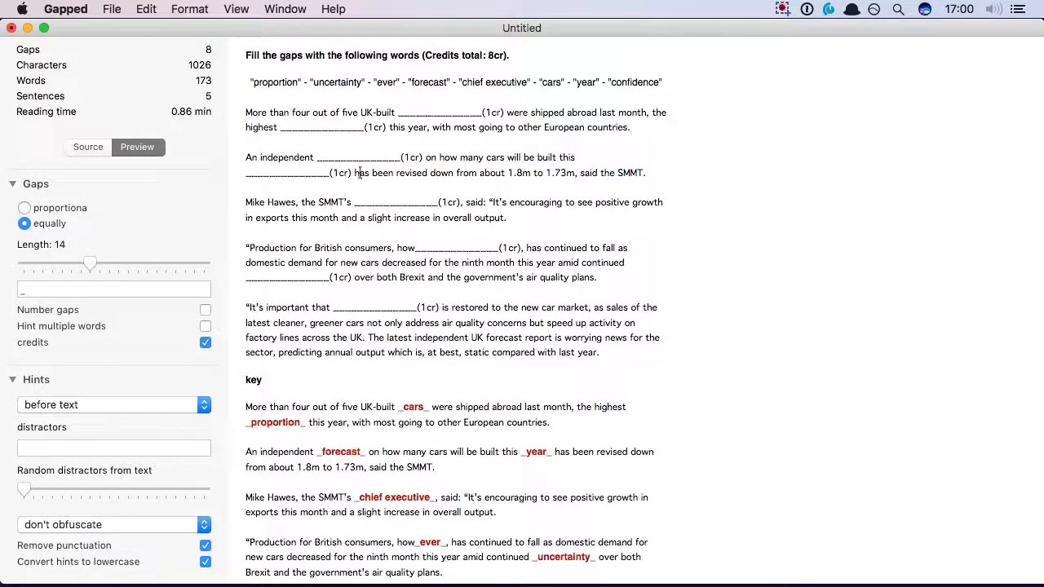
{"action": "scroll", "coordinate": [441, 324], "scroll_direction": "down", "scroll_amount": 3}
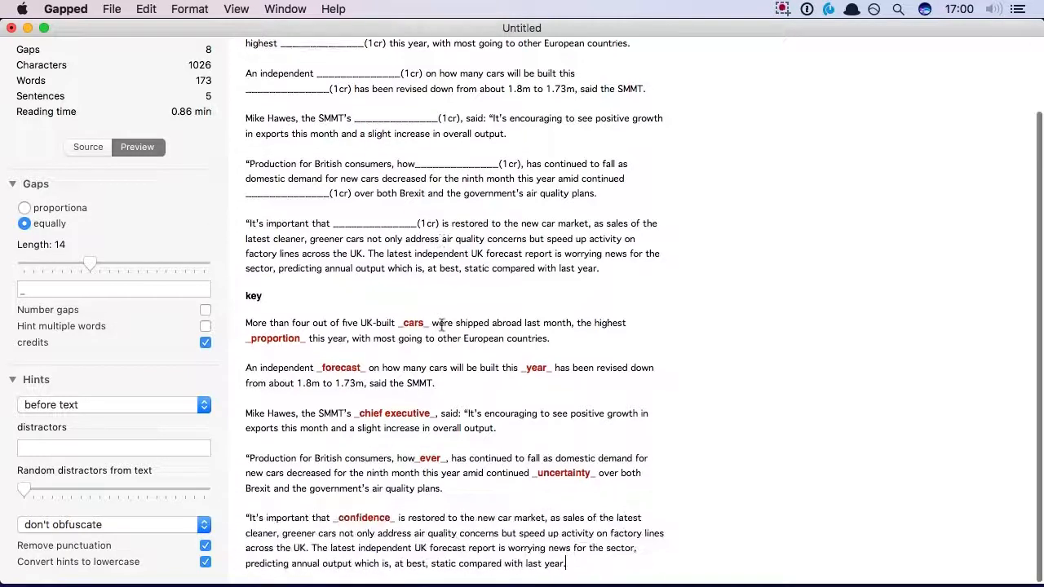
{"action": "scroll", "coordinate": [441, 325], "scroll_direction": "up", "scroll_amount": 3}
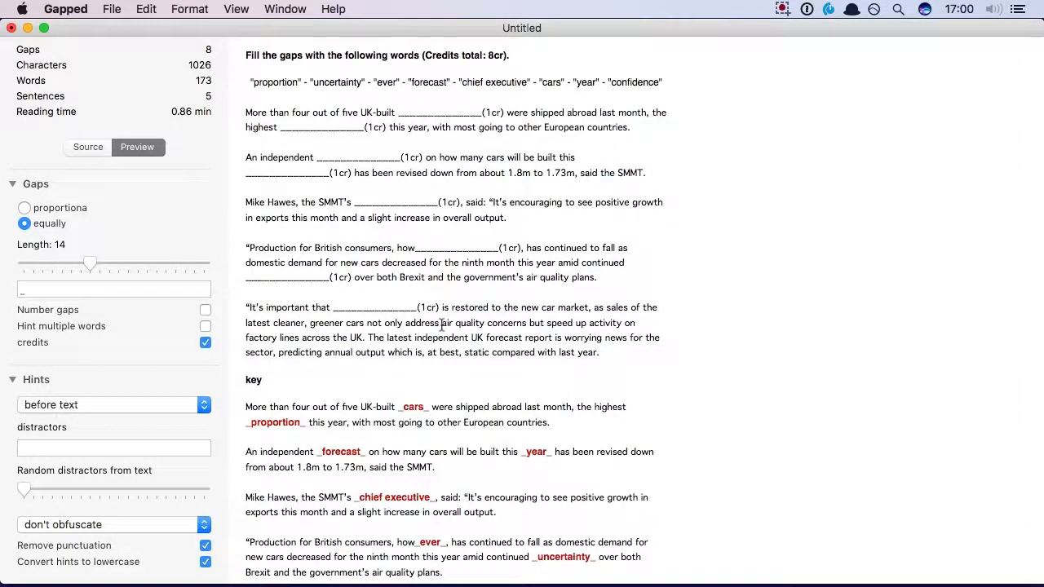
{"action": "left_click", "coordinate": [92, 264]}
{"action": "left_click_drag", "start_coordinate": [93, 262], "coordinate": [109, 262]}
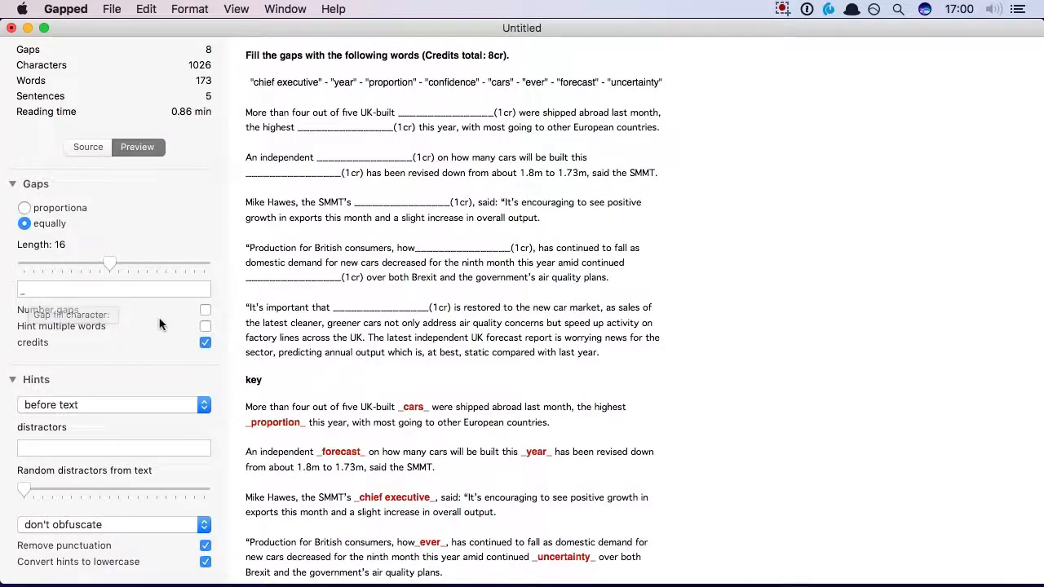
Step: Try out gap numbering in the previewed exercise and turn it off again
{"action": "scroll", "coordinate": [167, 302], "scroll_direction": "down", "scroll_amount": 3}
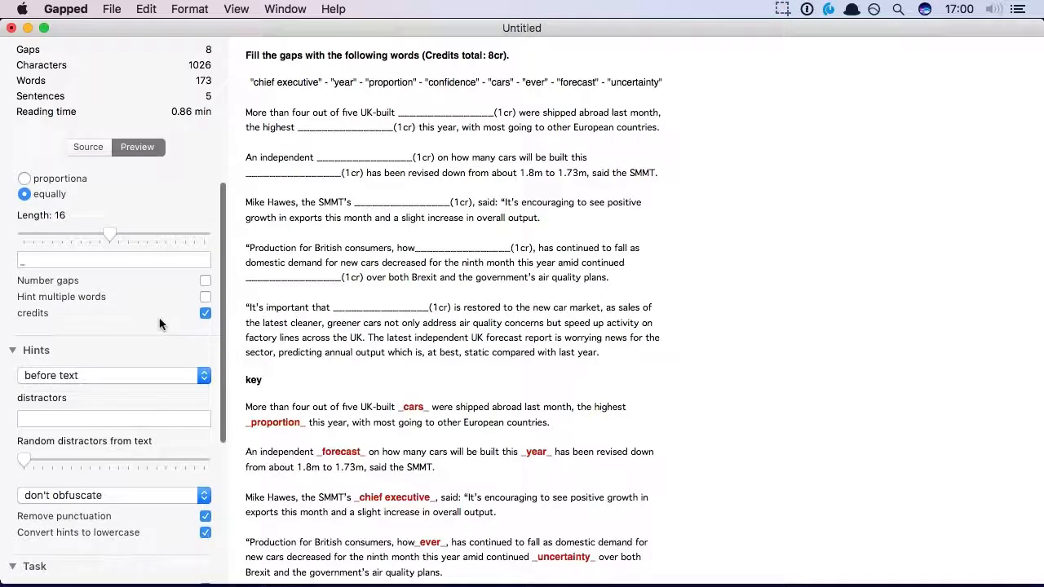
{"action": "left_click", "coordinate": [204, 273]}
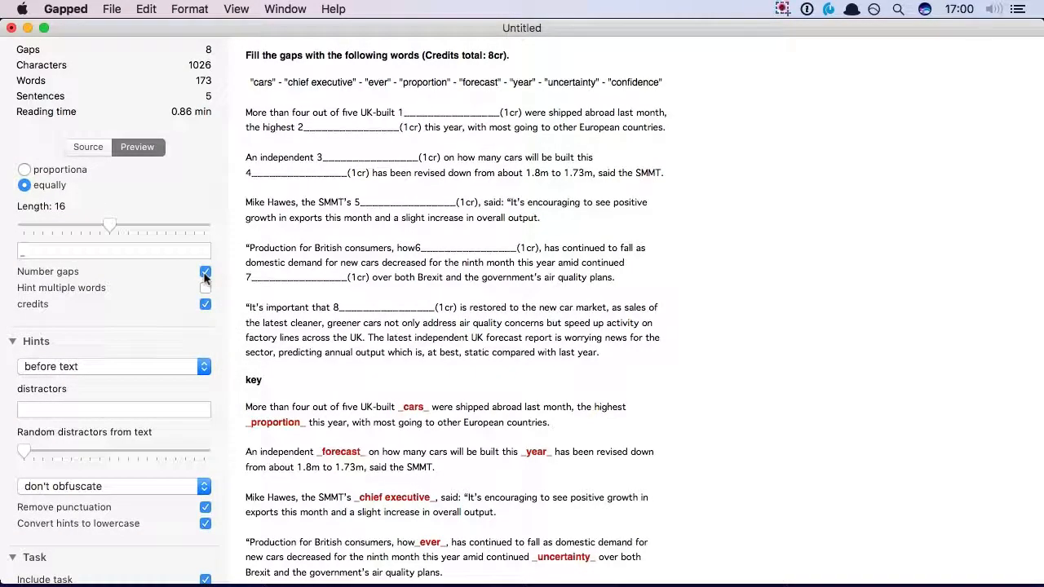
{"action": "left_click", "coordinate": [205, 275]}
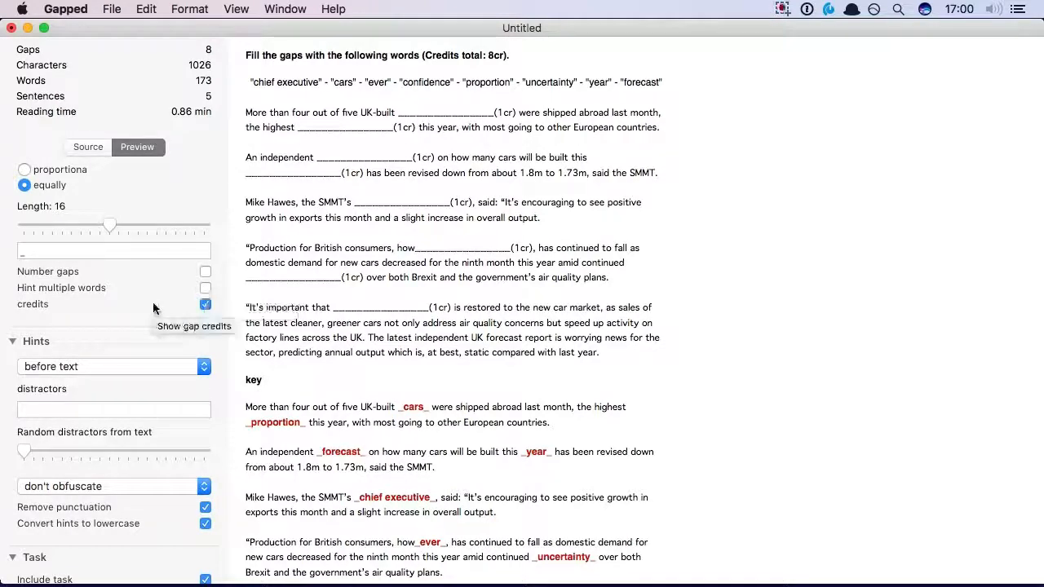
Step: Keep the hints placed before the text and add "automobile" as a distractor
{"action": "scroll", "coordinate": [152, 306], "scroll_direction": "down", "scroll_amount": 4}
{"action": "scroll", "coordinate": [147, 302], "scroll_direction": "down", "scroll_amount": 2}
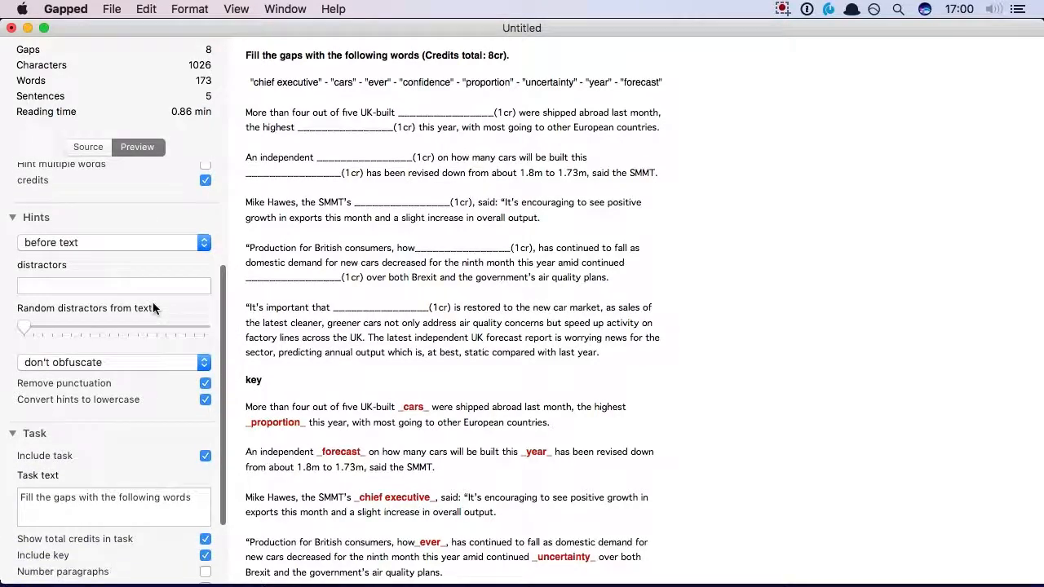
{"action": "left_click", "coordinate": [102, 241]}
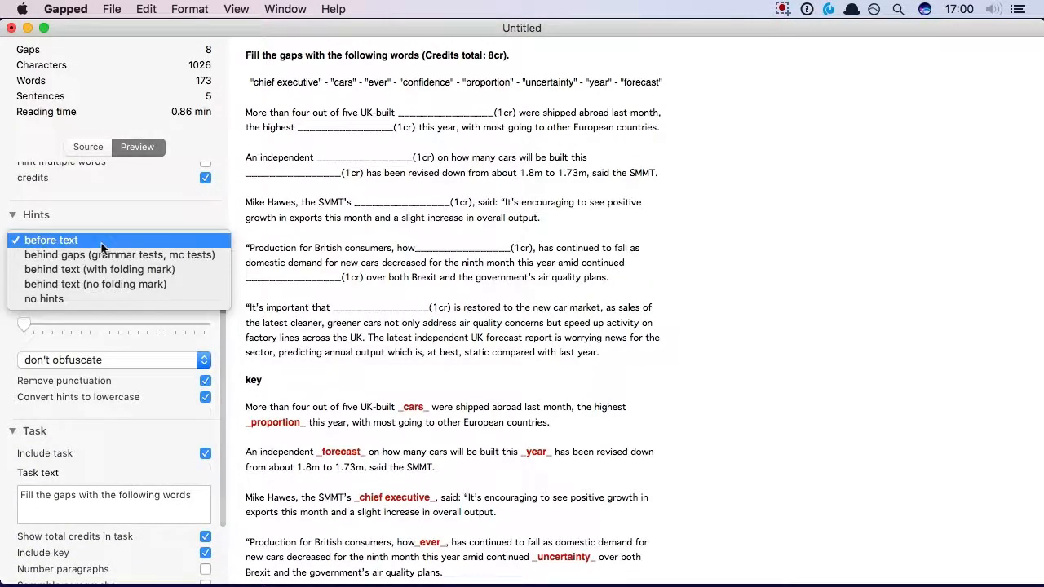
{"action": "left_click", "coordinate": [169, 269]}
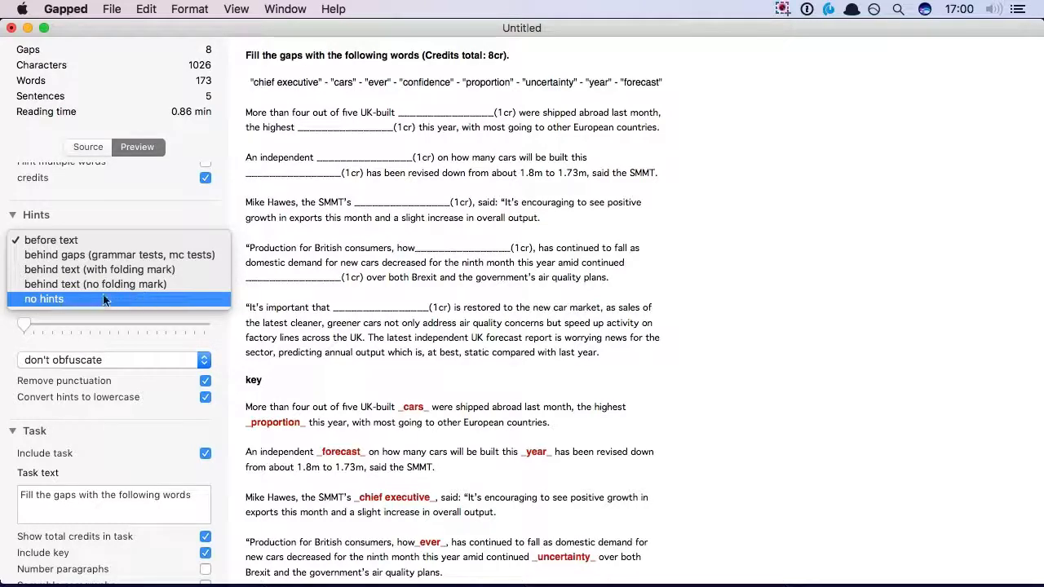
{"action": "left_click", "coordinate": [149, 211]}
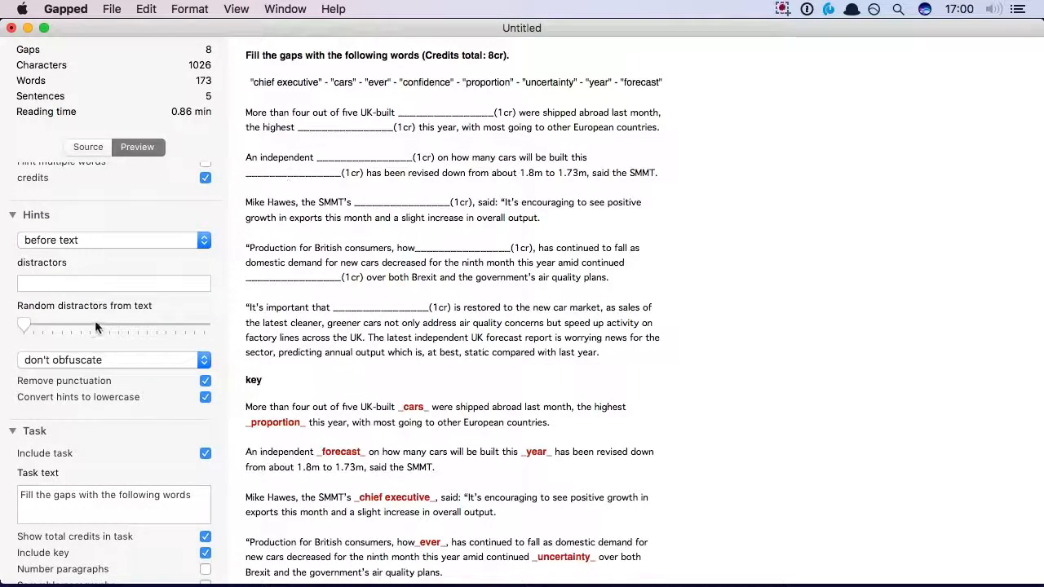
{"action": "left_click", "coordinate": [101, 285]}
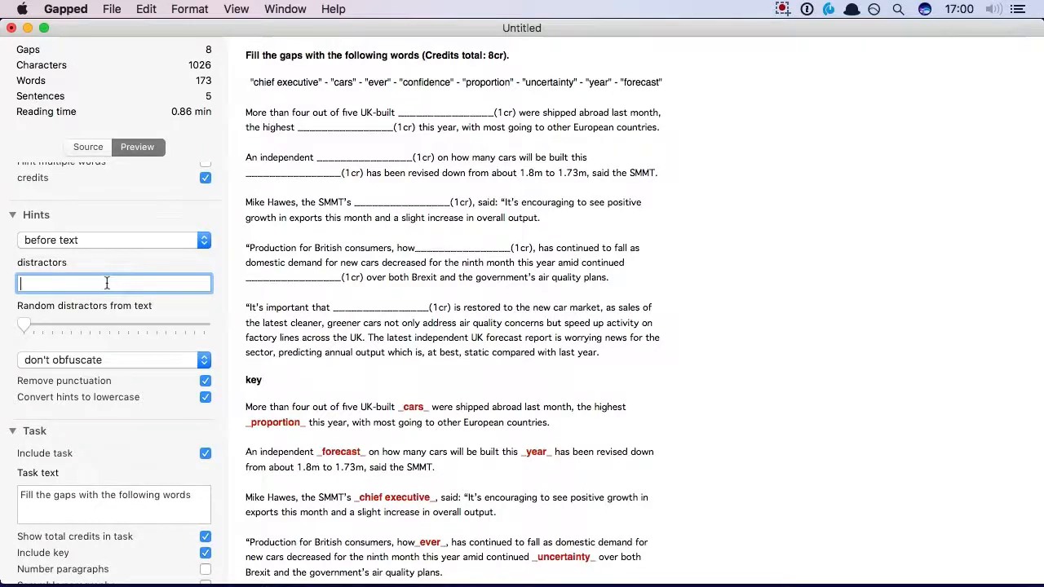
{"action": "type", "text": "automobile"}
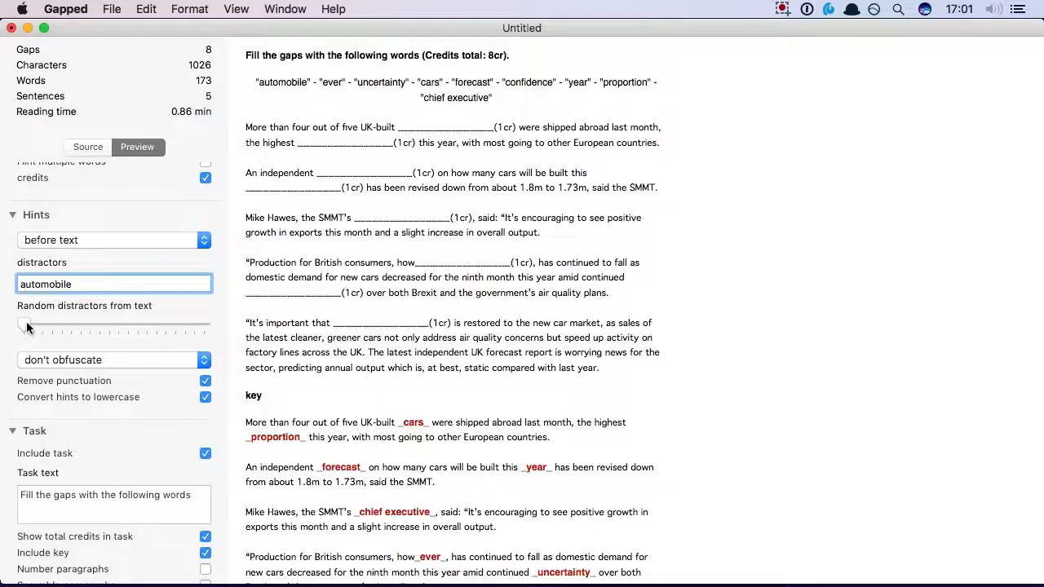
Step: Try out random distractors from the text and hint obfuscation with anagrams and removed consonants, then restore no random distractors and no obfuscation
{"action": "left_click_drag", "start_coordinate": [27, 325], "coordinate": [44, 326]}
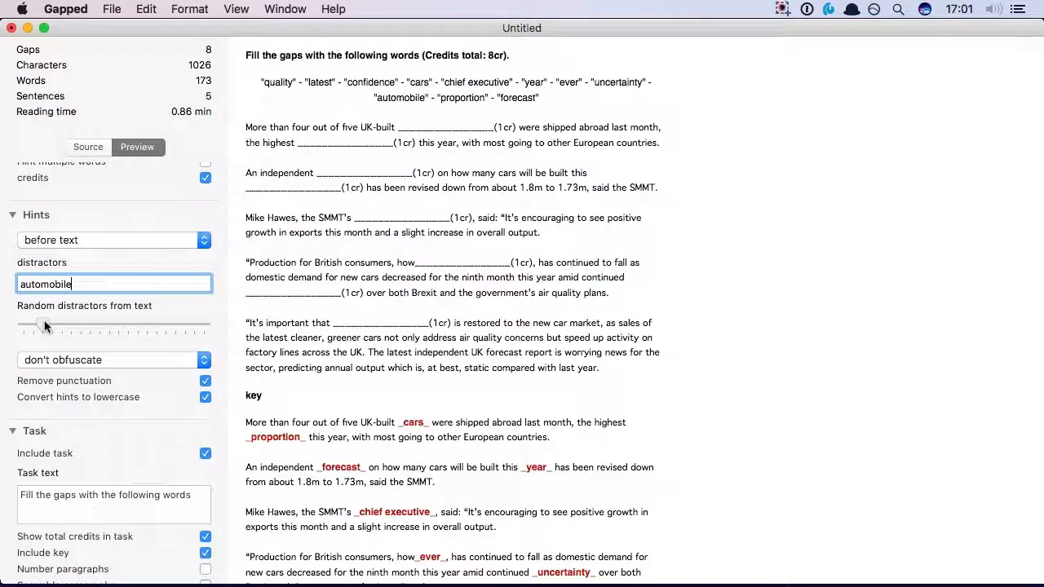
{"action": "left_click_drag", "start_coordinate": [42, 325], "coordinate": [25, 325]}
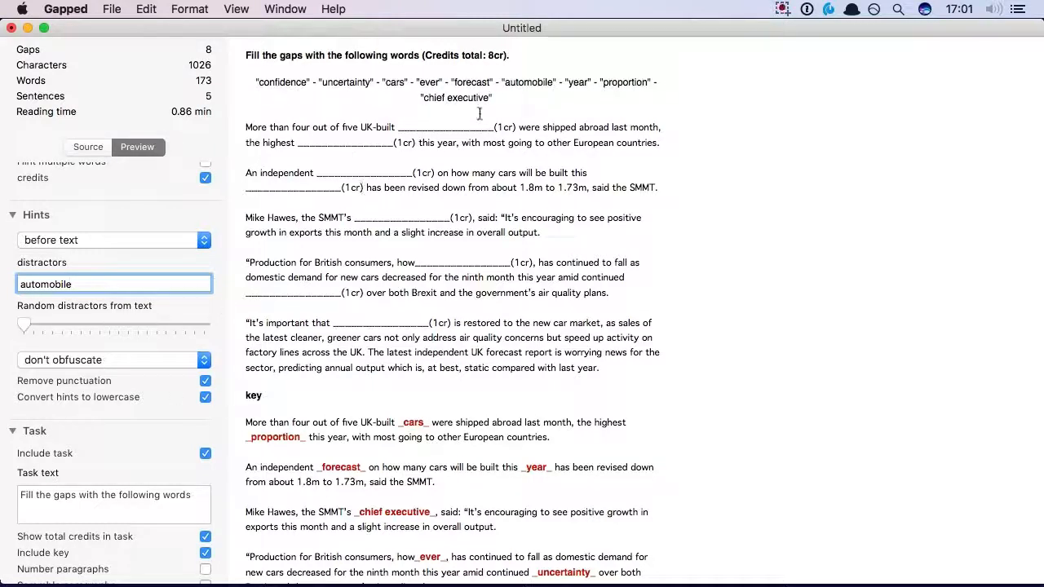
{"action": "scroll", "coordinate": [73, 357], "scroll_direction": "down", "scroll_amount": 3}
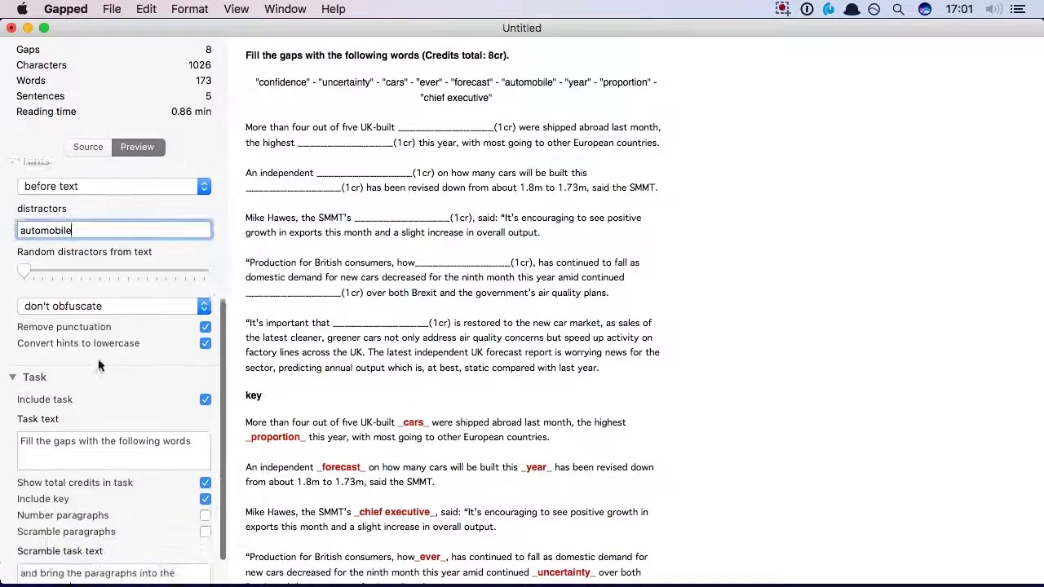
{"action": "left_click", "coordinate": [90, 300]}
{"action": "left_click", "coordinate": [65, 318]}
{"action": "left_click", "coordinate": [65, 300]}
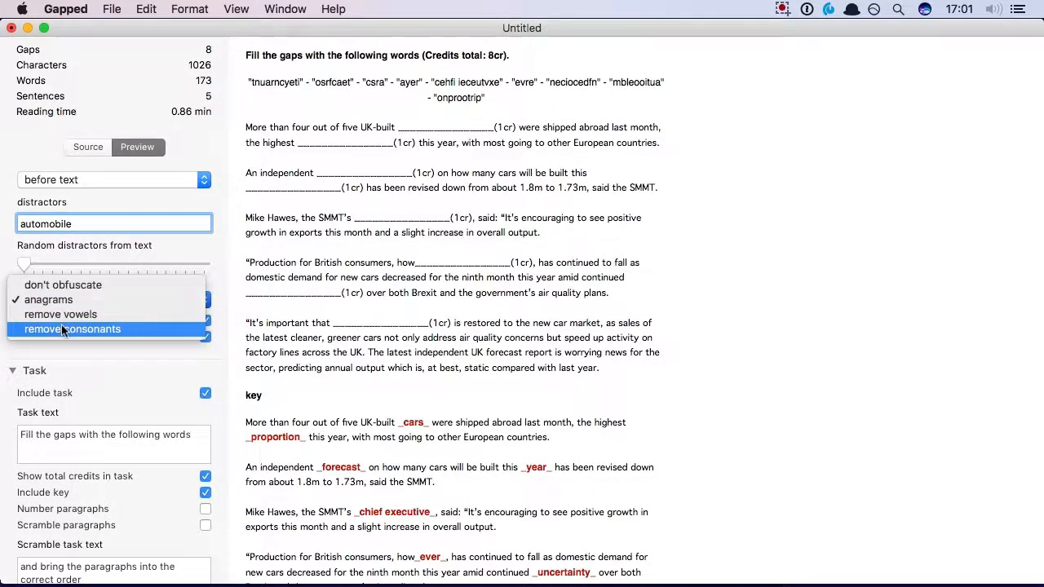
{"action": "left_click", "coordinate": [65, 328]}
{"action": "left_click", "coordinate": [79, 297]}
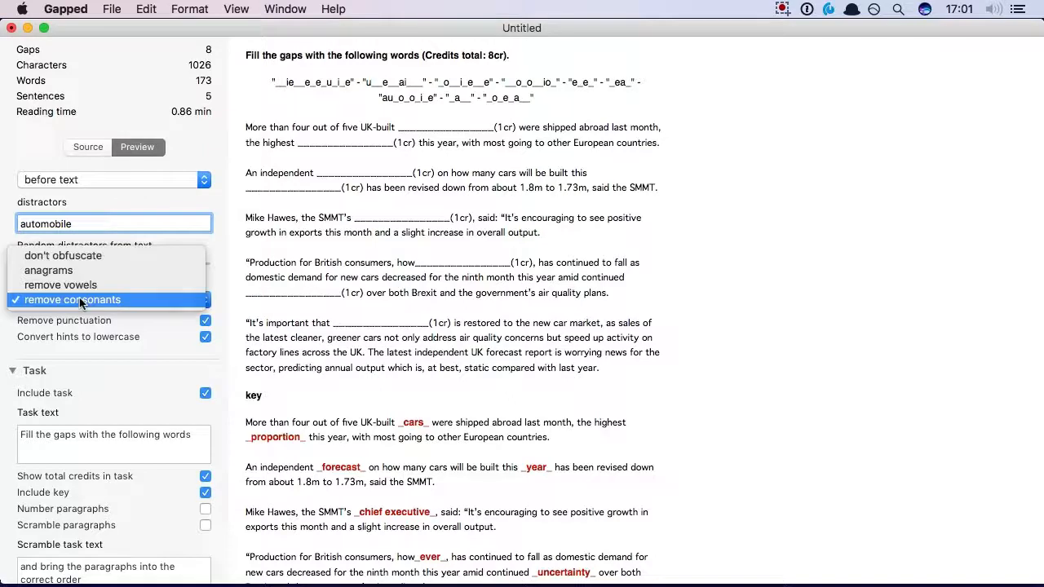
{"action": "left_click", "coordinate": [63, 255]}
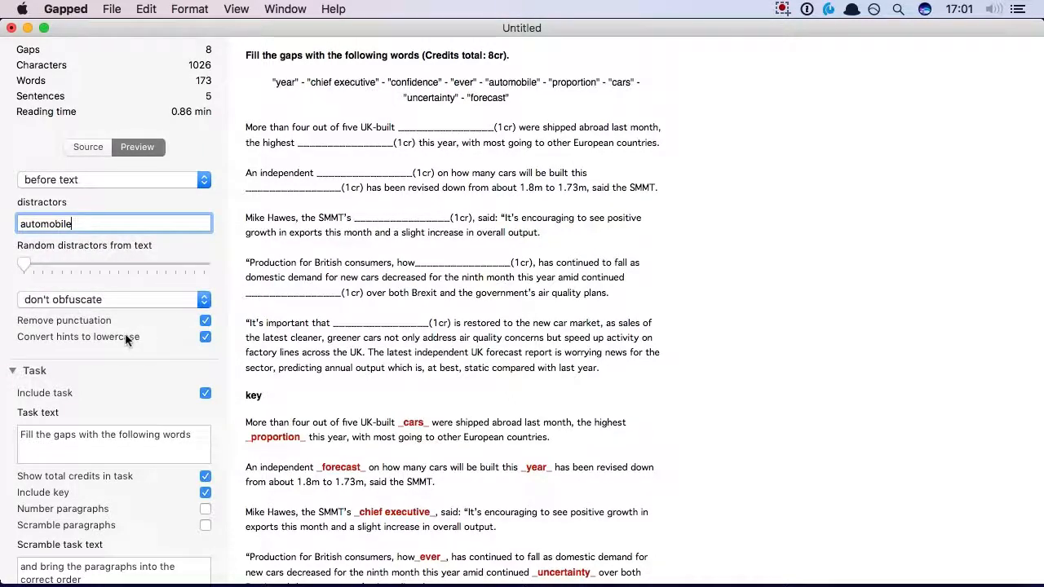
Step: Look over the exercise's task settings, including the task text, and the available save, export and print commands
{"action": "scroll", "coordinate": [125, 336], "scroll_direction": "down", "scroll_amount": 2}
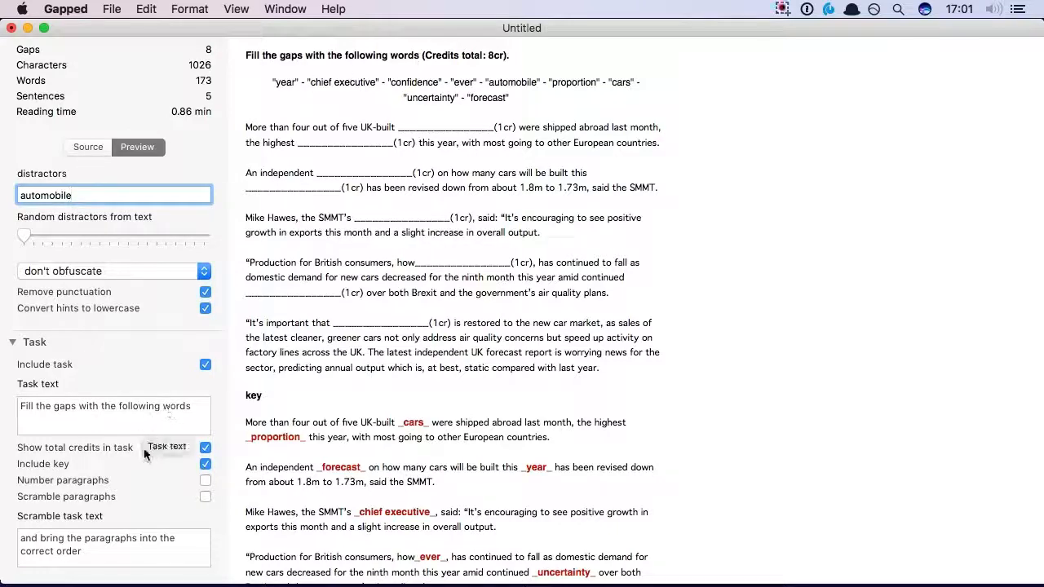
{"action": "scroll", "coordinate": [167, 433], "scroll_direction": "up", "scroll_amount": 2}
{"action": "scroll", "coordinate": [177, 419], "scroll_direction": "down", "scroll_amount": 2}
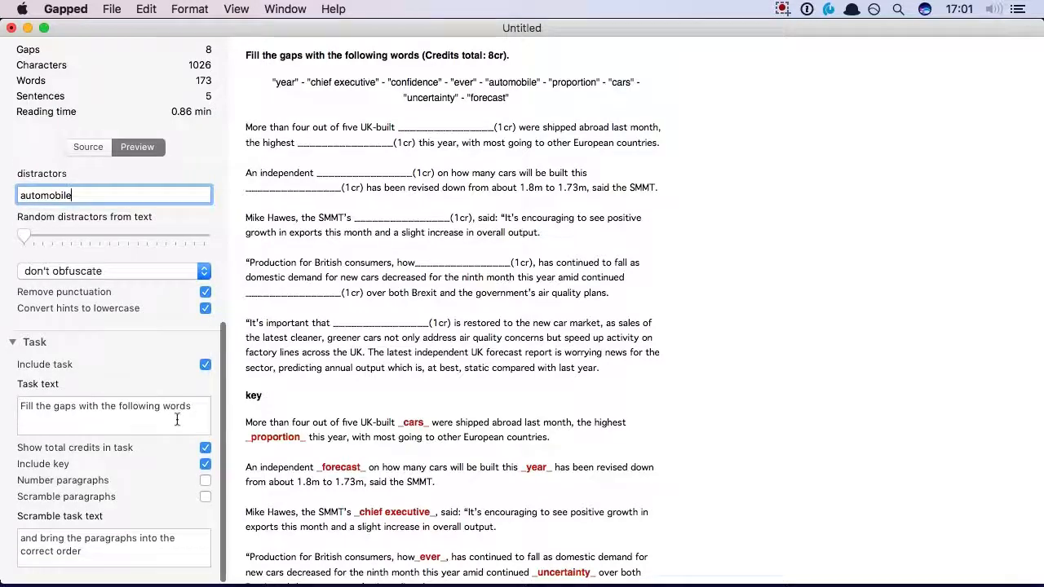
{"action": "left_click", "coordinate": [177, 419]}
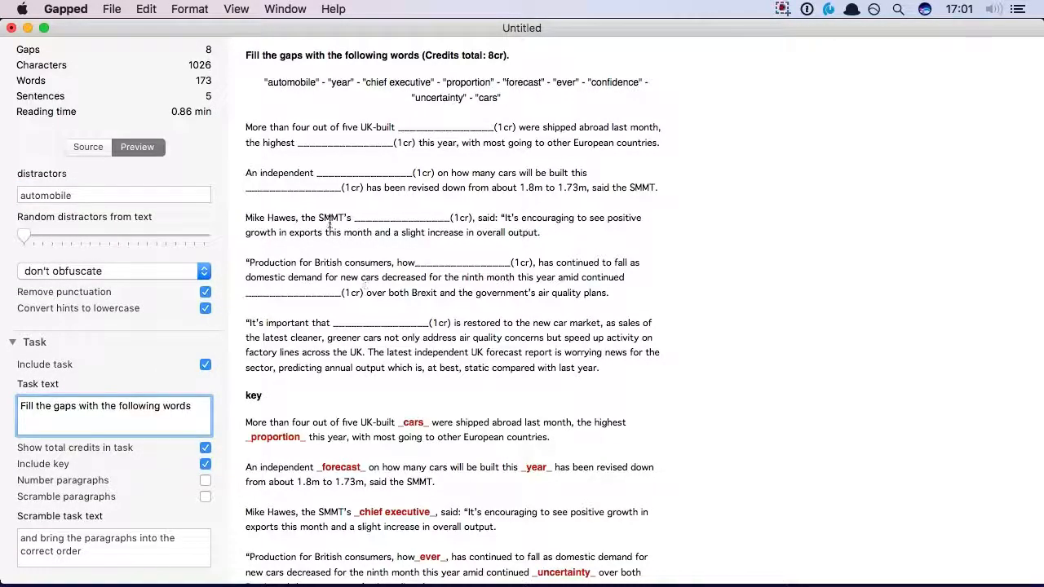
{"action": "left_click", "coordinate": [337, 243]}
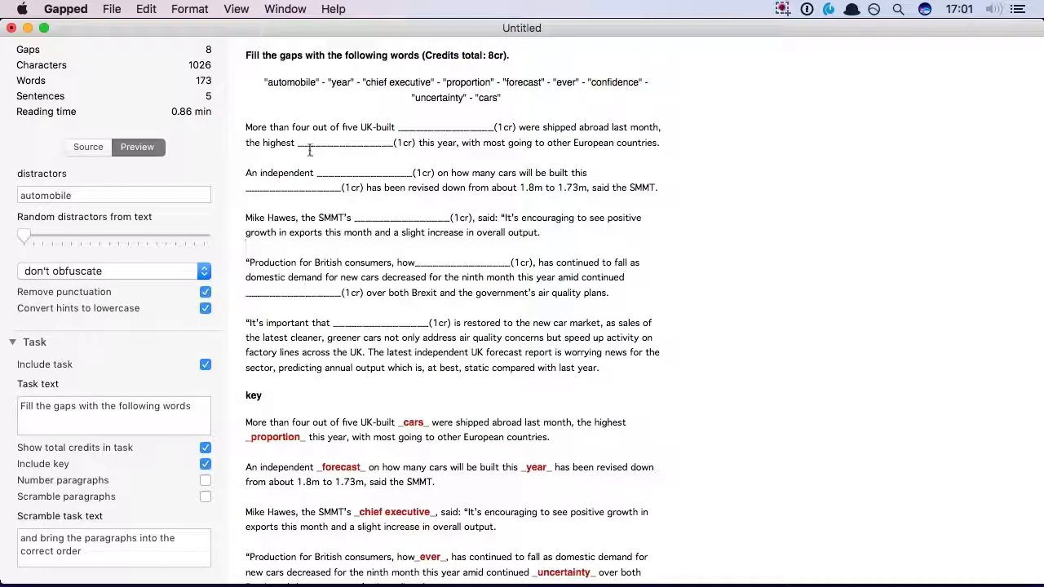
{"action": "left_click", "coordinate": [106, 9]}
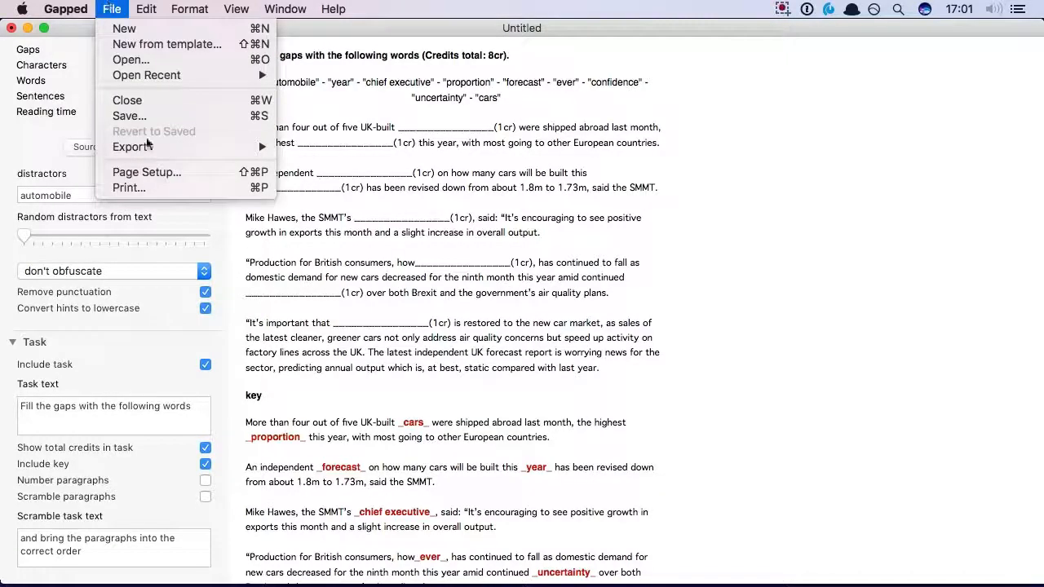
{"action": "mouse_move", "coordinate": [168, 152]}
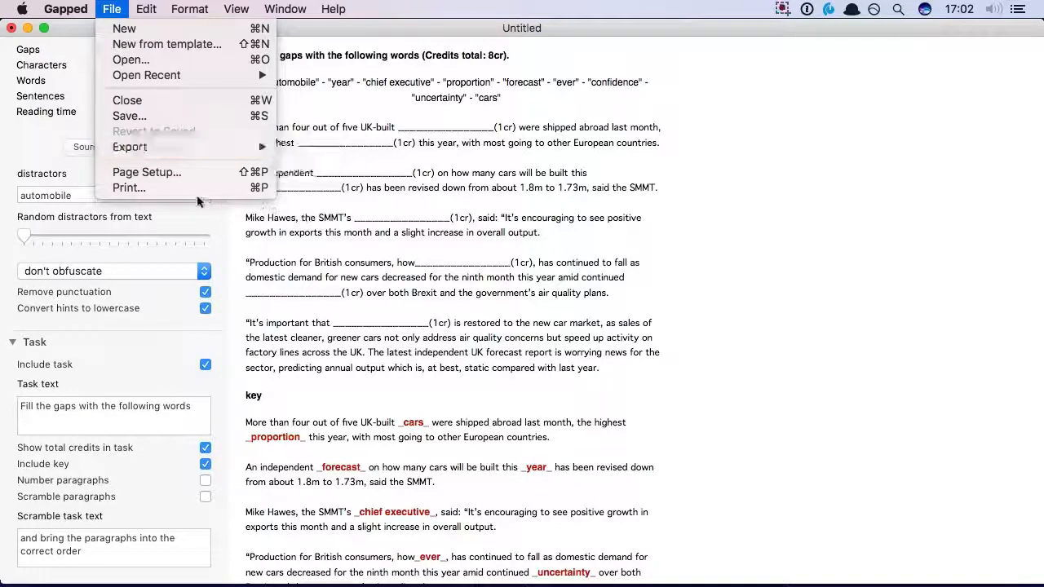
{"action": "left_click", "coordinate": [411, 239]}
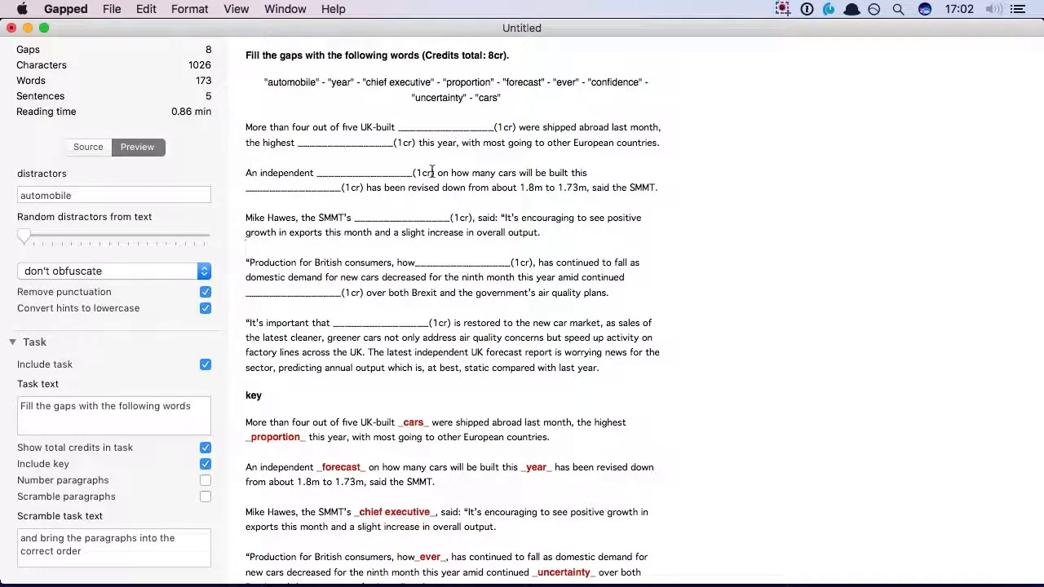